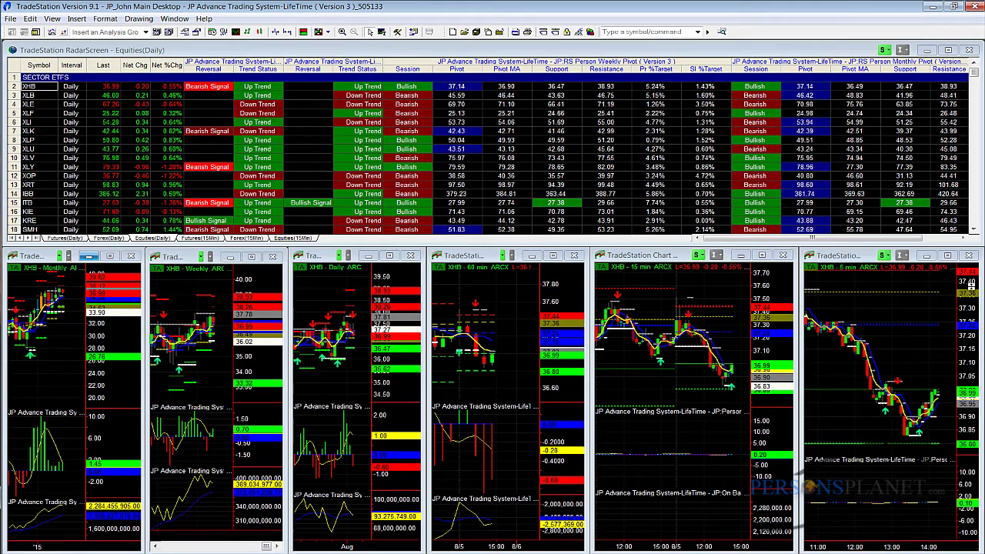
# - Activate the RadarScreen watchlist, then the 5-min and 15-min XHB chart windows
pyautogui.moveTo(975, 289); pyautogui.dragTo(973, 336)
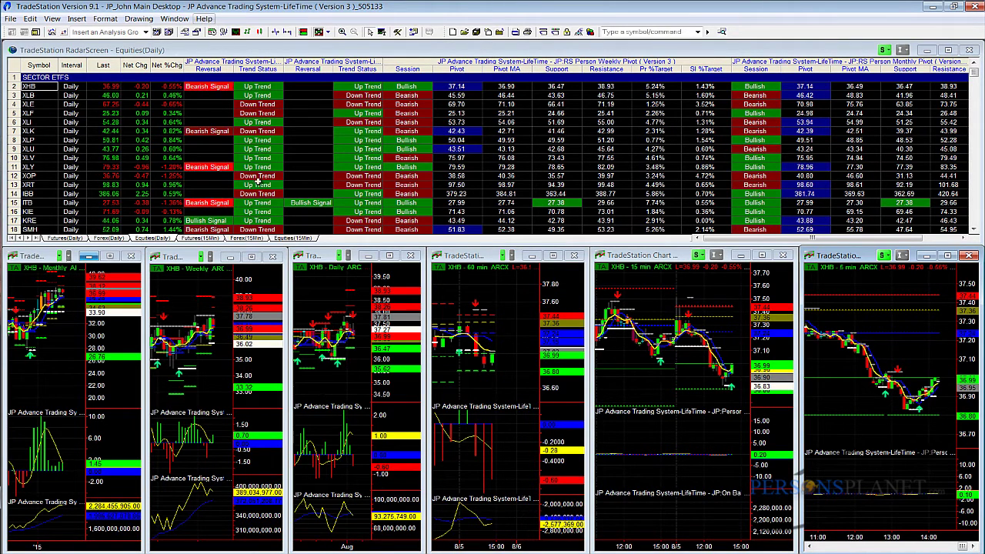
pyautogui.click(324, 60)
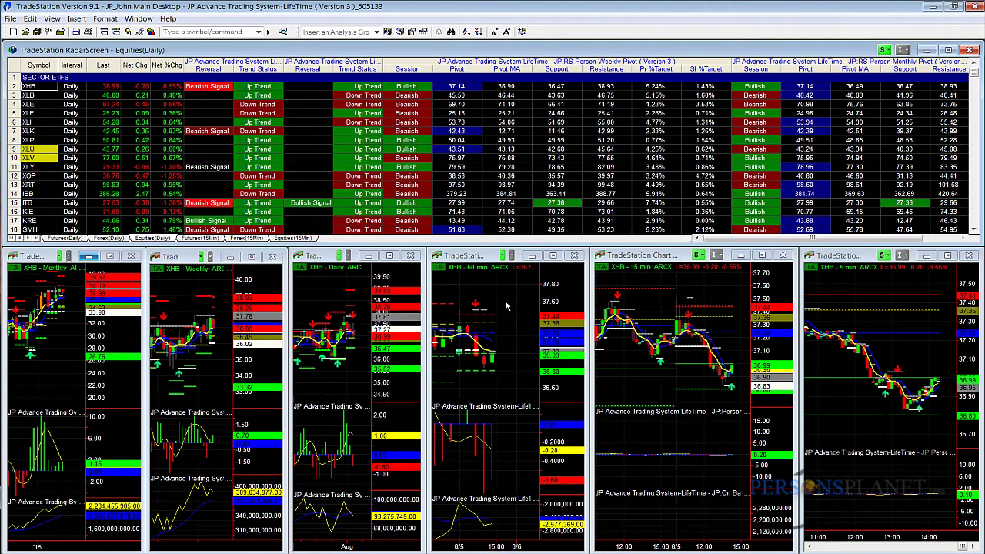
pyautogui.click(852, 276)
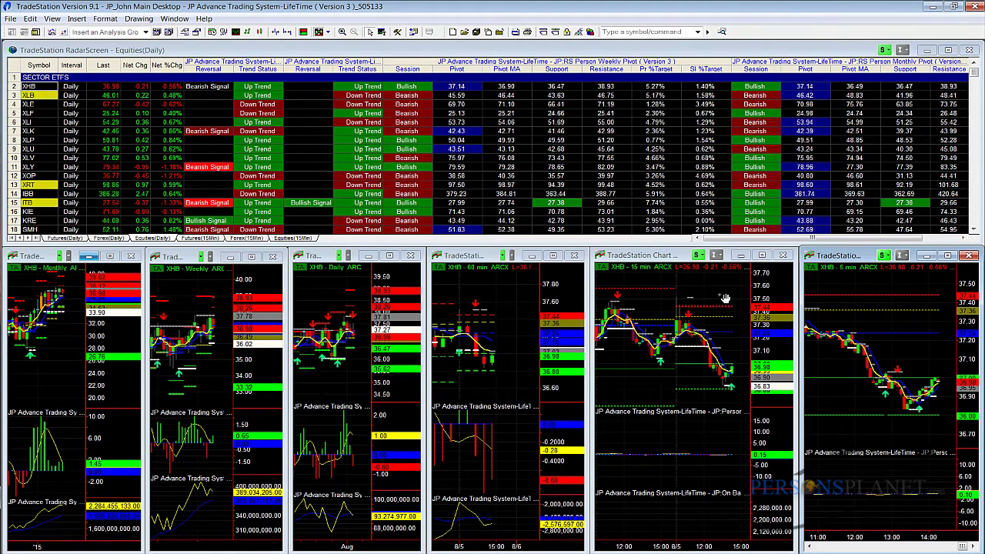
pyautogui.click(641, 275)
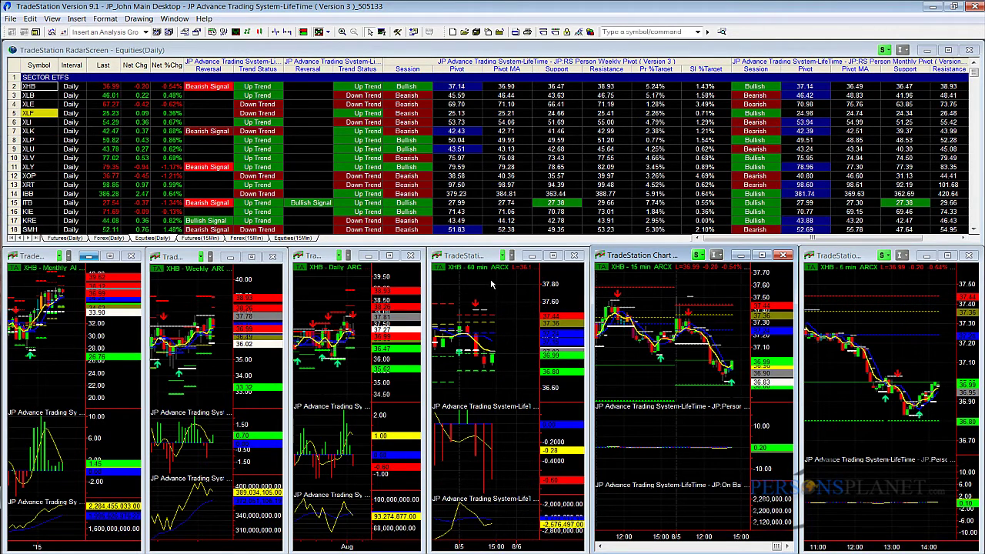
# - Reduce the 60-min XHB chart's bar spacing three steps so it spans 8/4 to 8/6
pyautogui.click(467, 312)
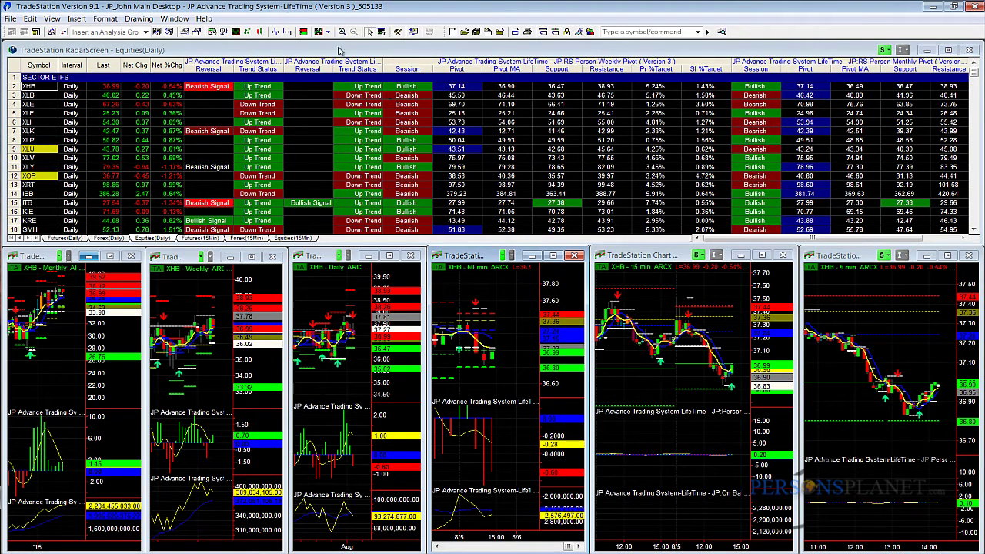
pyautogui.click(276, 32)
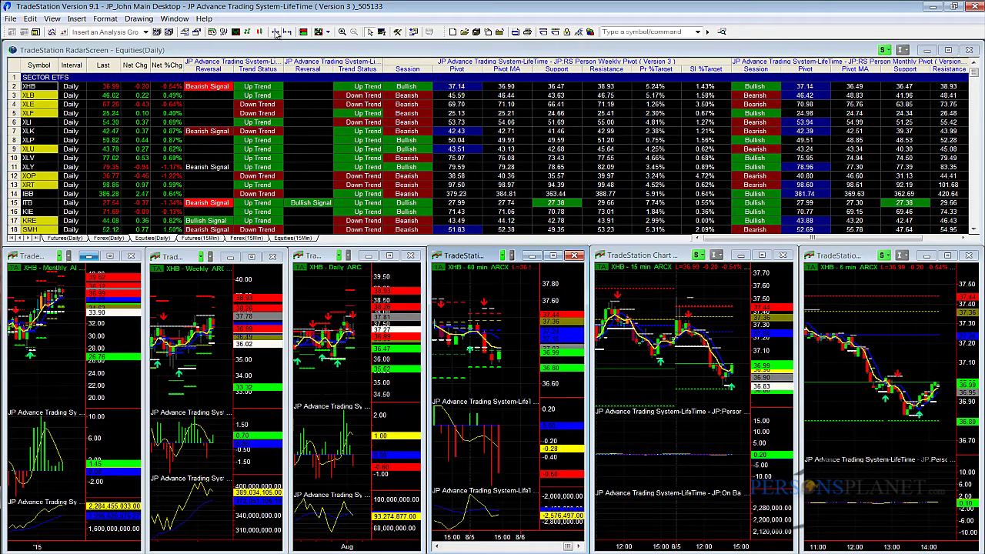
pyautogui.click(275, 32)
pyautogui.click(276, 32)
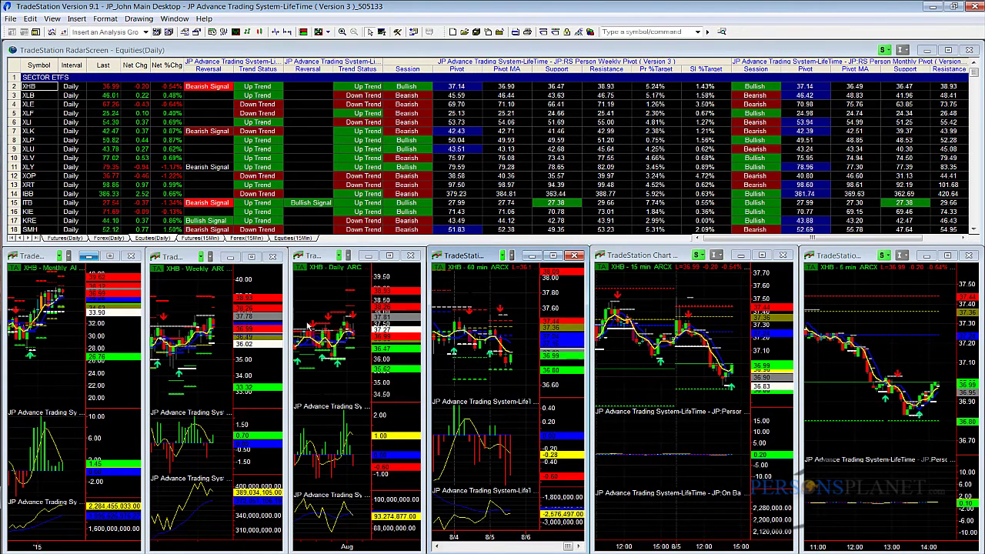
pyautogui.click(336, 271)
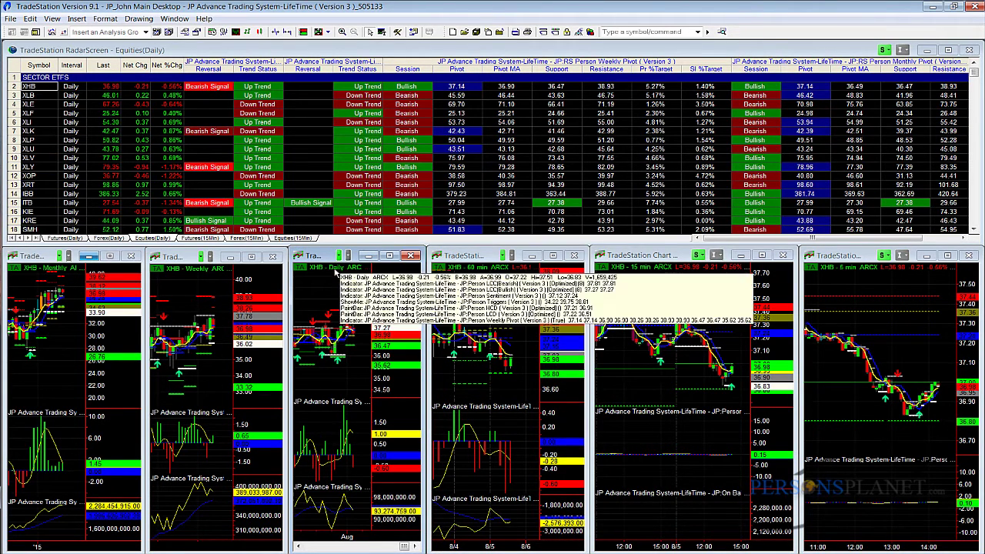
# - Maximize the Daily XHB chart and widen its bars seven steps
pyautogui.click(389, 256)
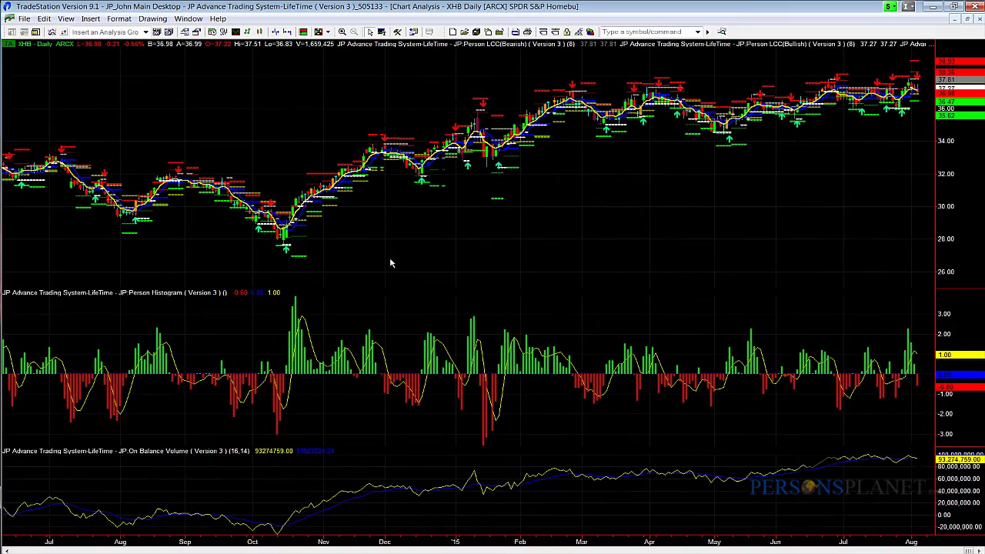
pyautogui.click(286, 32)
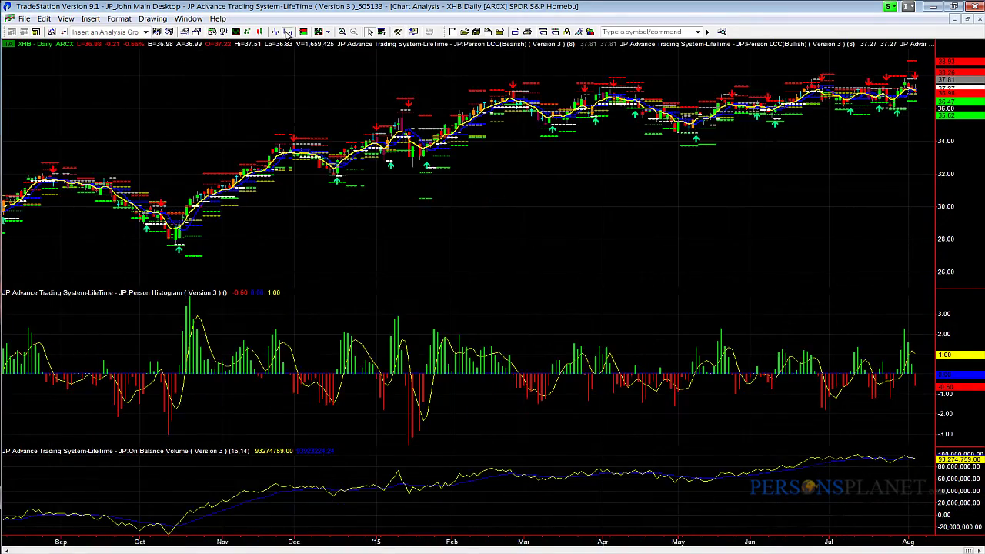
pyautogui.click(286, 31)
pyautogui.click(286, 31)
pyautogui.click(287, 32)
pyautogui.click(287, 31)
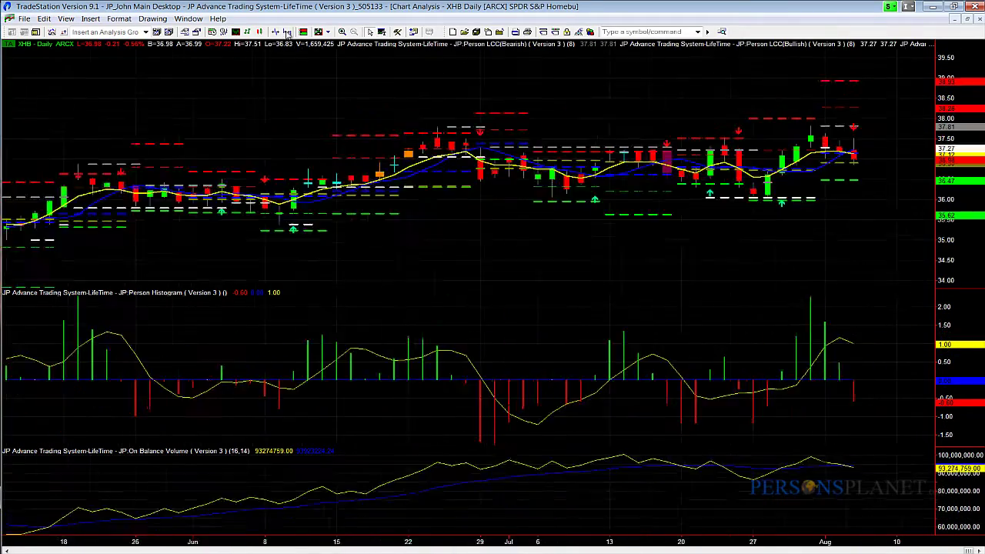
pyautogui.click(286, 32)
pyautogui.click(286, 31)
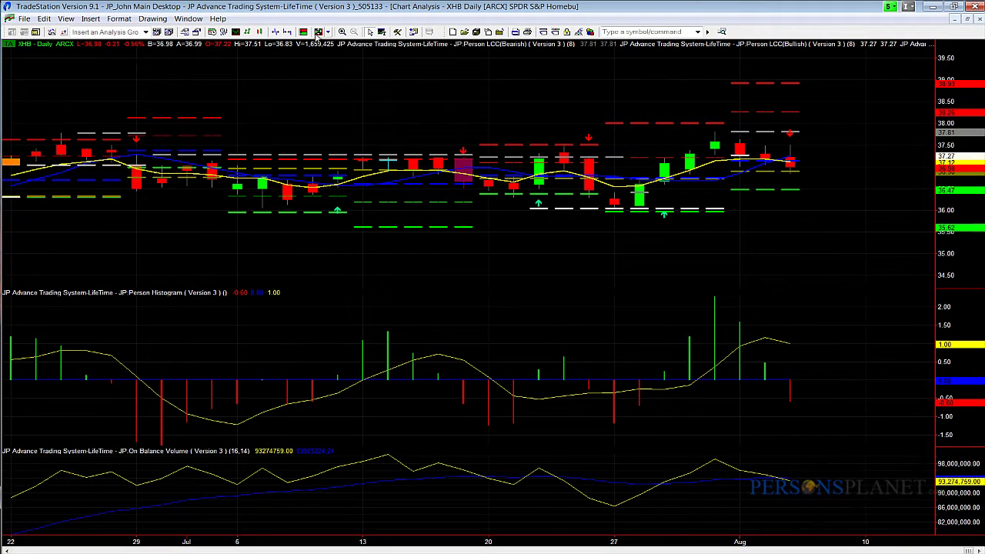
# - Rescale the daily chart's price axis and briefly place a crosshair on an early July bar
pyautogui.moveTo(954, 243)
pyautogui.mouseDown()
pyautogui.moveTo(952, 187)
pyautogui.moveTo(950, 225)
pyautogui.mouseUp()
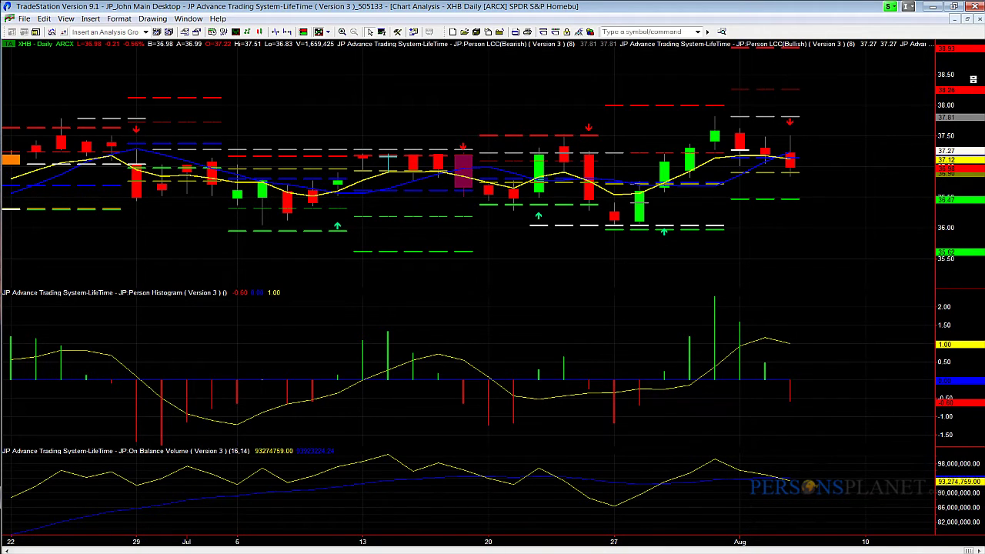
pyautogui.moveTo(966, 66); pyautogui.dragTo(759, 99)
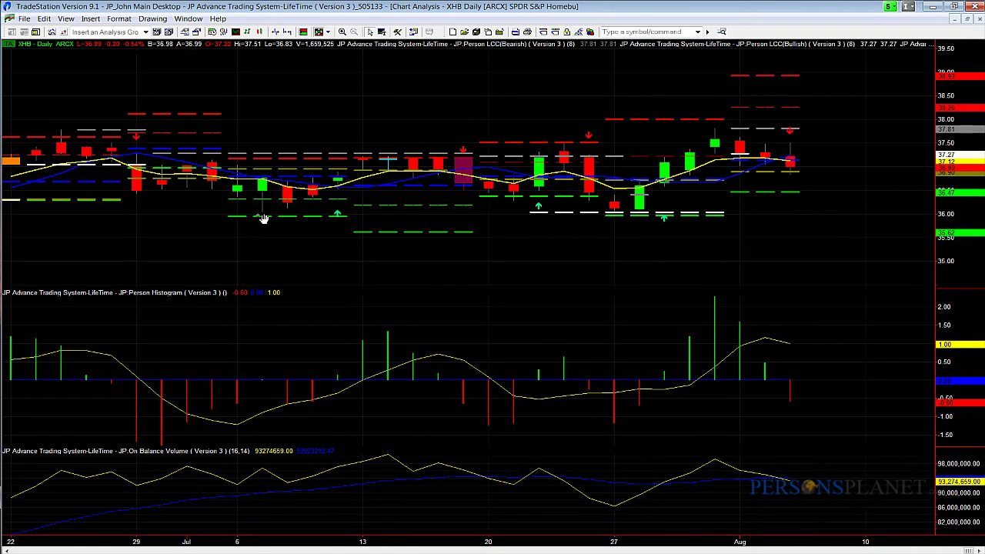
pyautogui.click(217, 164)
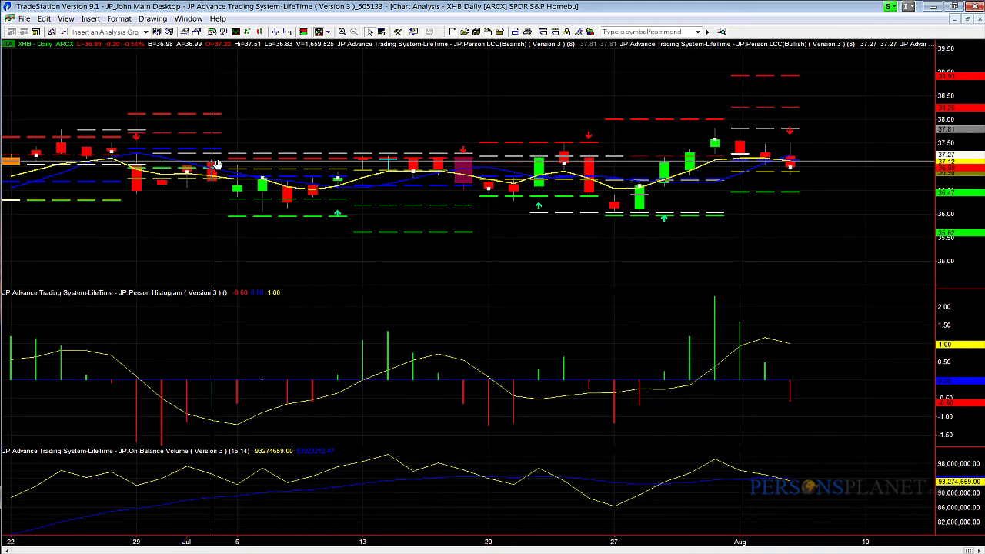
pyautogui.click(212, 164)
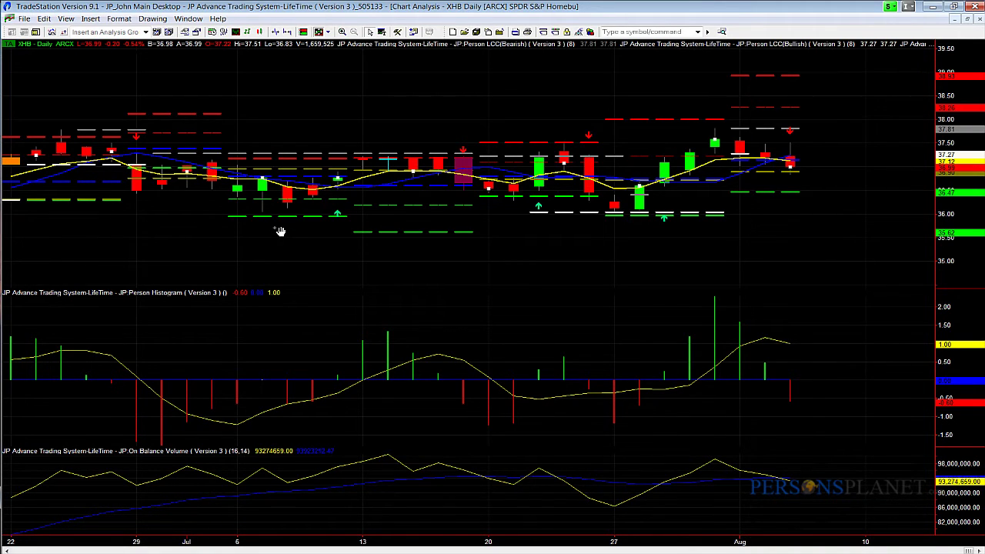
# - Restore the Daily chart to its tiled size and maximize the Weekly XHB chart
pyautogui.click(967, 20)
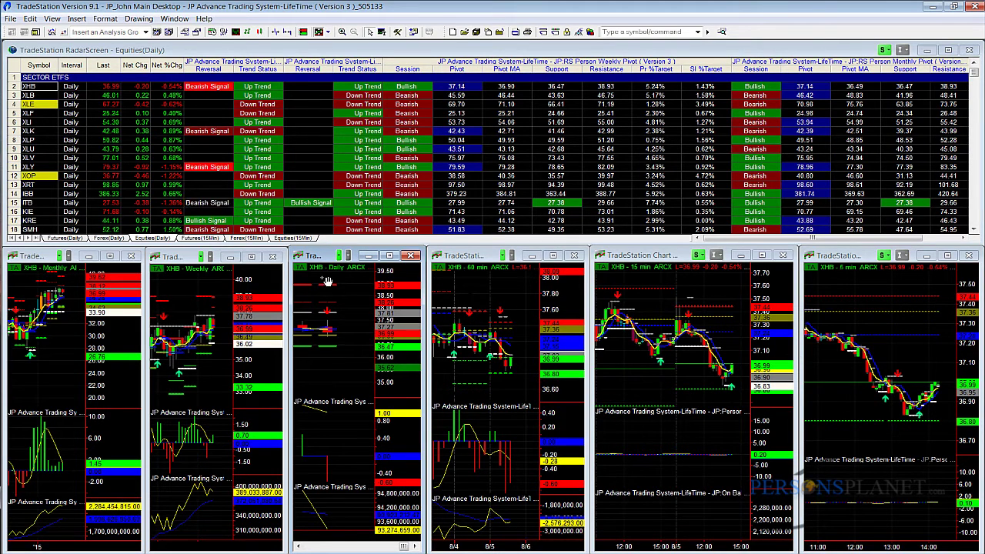
pyautogui.click(224, 260)
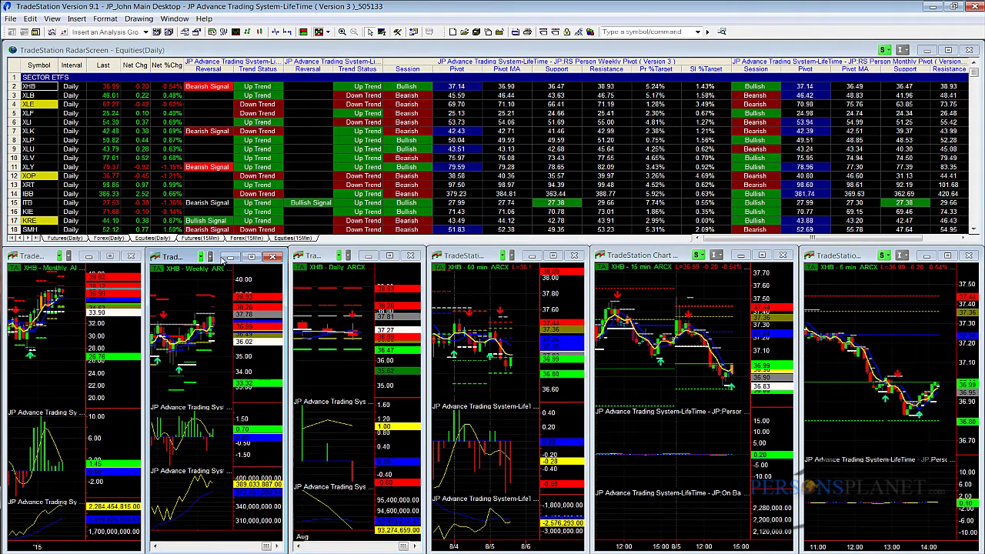
pyautogui.click(252, 256)
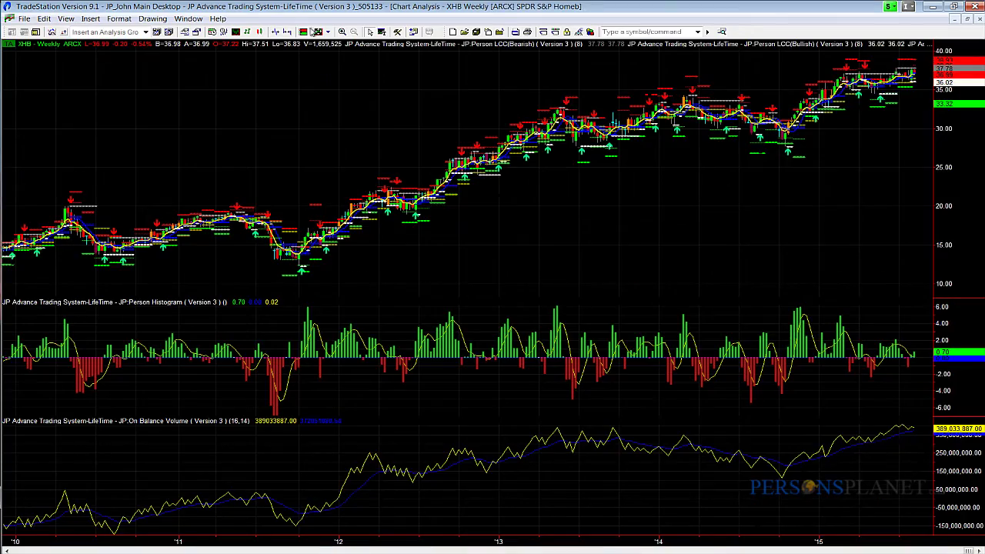
# - Widen the weekly bars five steps, inspect a recent bar, then restore the tiled layout
pyautogui.click(287, 32)
pyautogui.click(288, 32)
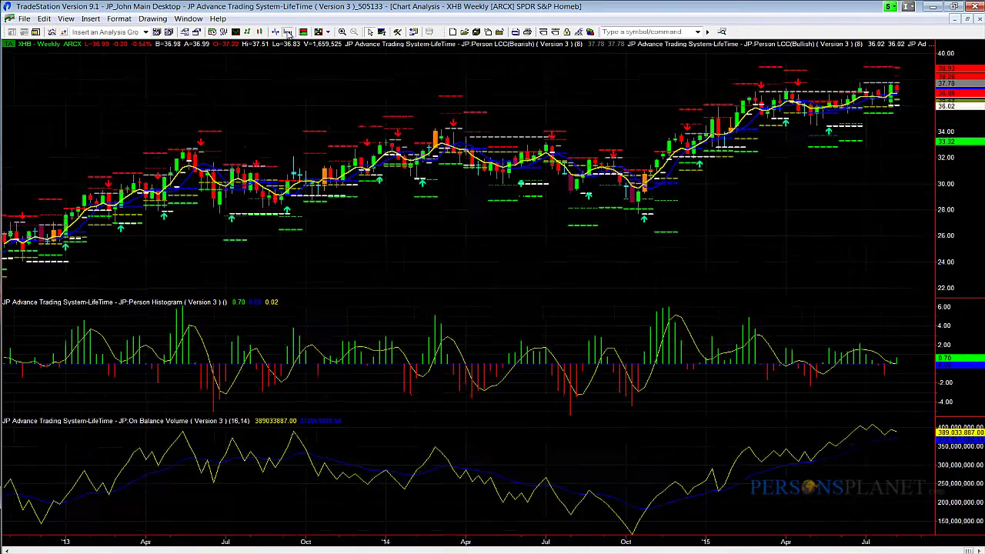
pyautogui.click(287, 31)
pyautogui.click(287, 32)
pyautogui.click(287, 31)
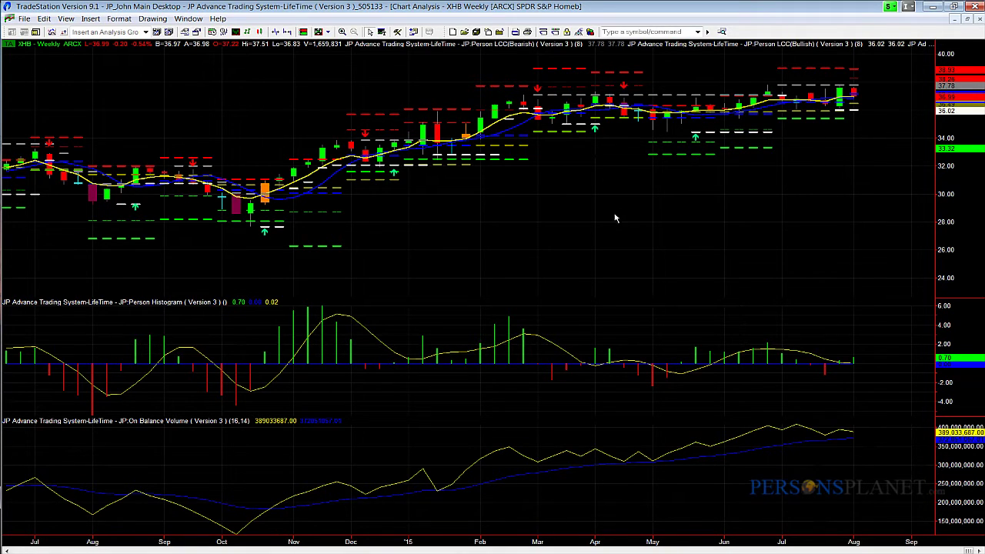
pyautogui.moveTo(602, 167); pyautogui.dragTo(589, 210)
pyautogui.click(967, 18)
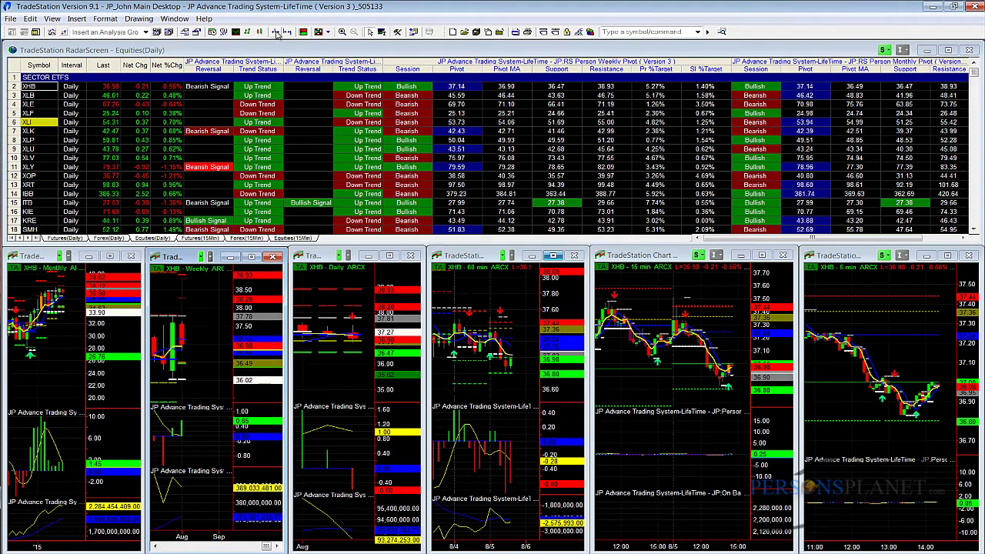
# - Maximize the Monthly XHB chart and widen its bars six steps
pyautogui.click(91, 286)
pyautogui.click(111, 256)
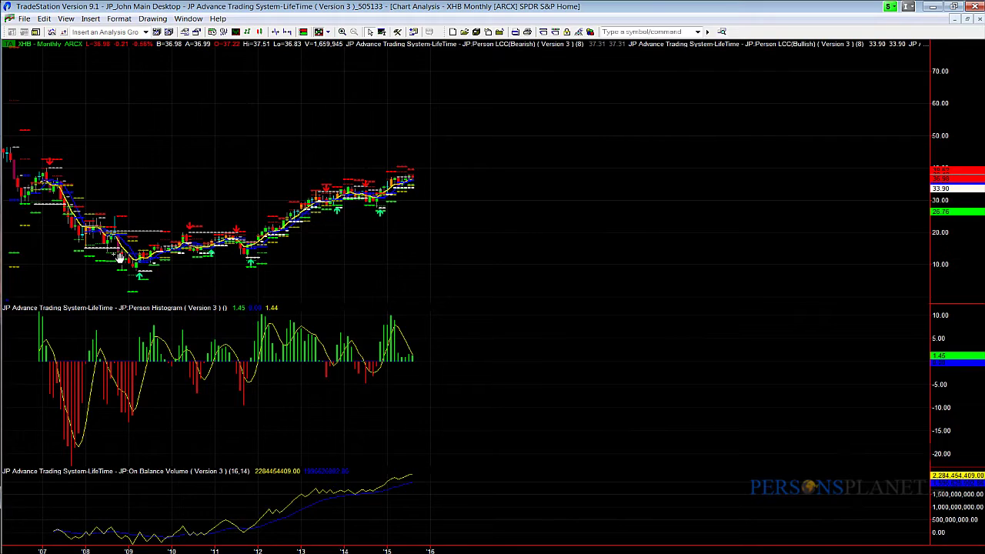
pyautogui.click(287, 32)
pyautogui.click(287, 32)
pyautogui.click(288, 32)
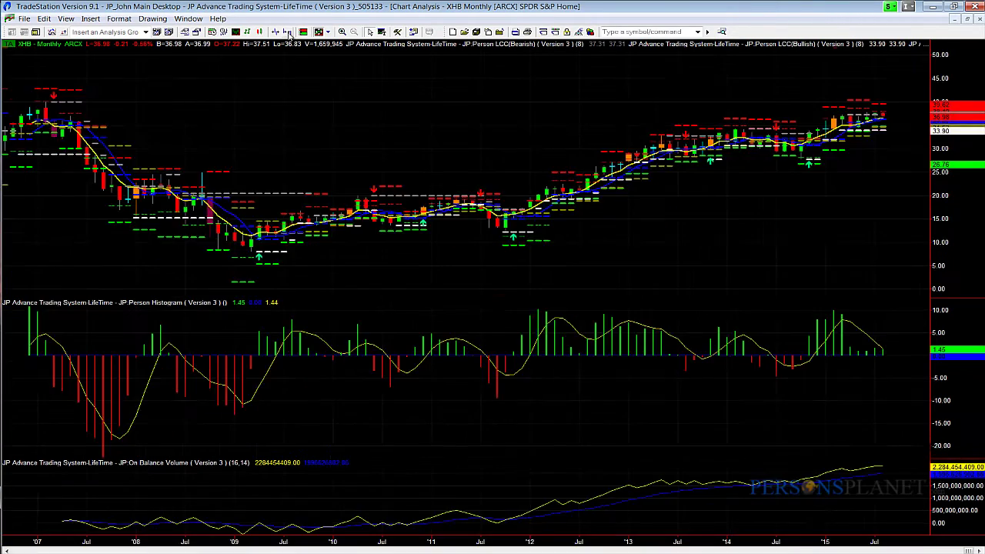
pyautogui.click(287, 32)
pyautogui.click(288, 32)
pyautogui.click(287, 32)
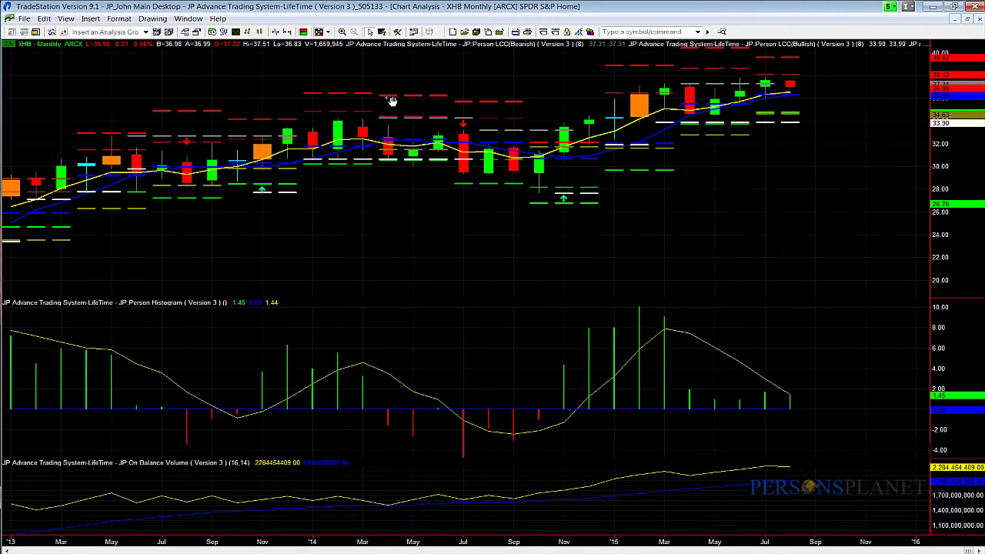
# - Shift the monthly chart up and stretch its price scale to frame the 2013 to mid-2015 bars
pyautogui.click(474, 73)
pyautogui.moveTo(477, 89); pyautogui.dragTo(475, 149)
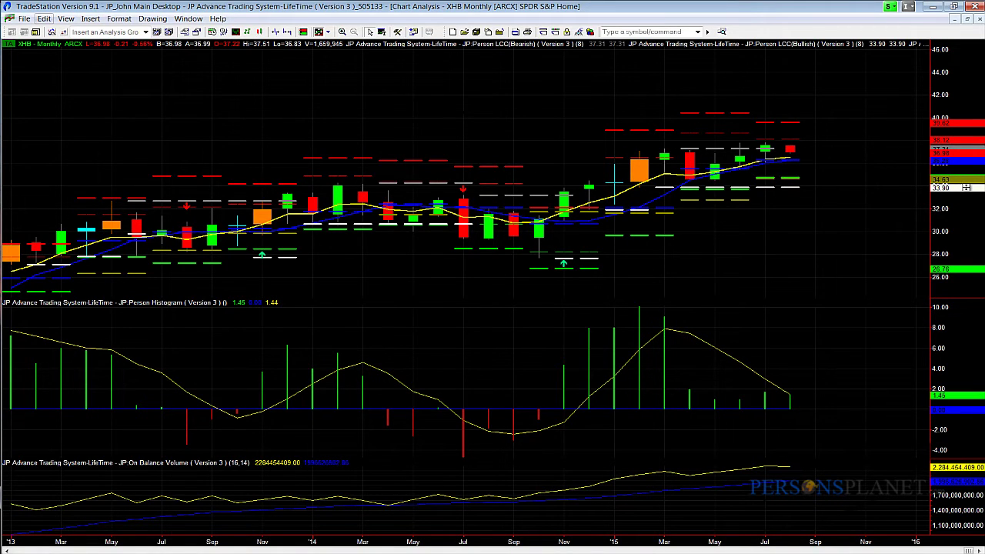
pyautogui.moveTo(964, 184); pyautogui.dragTo(958, 173)
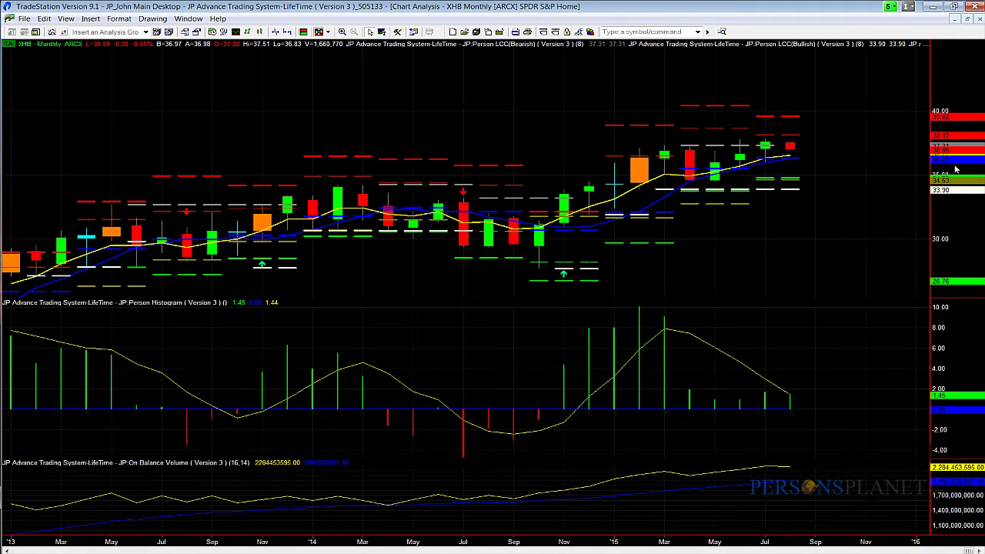
# - Restore the Monthly chart, maximize the Daily XHB chart, and pan back to late June bars
pyautogui.click(967, 19)
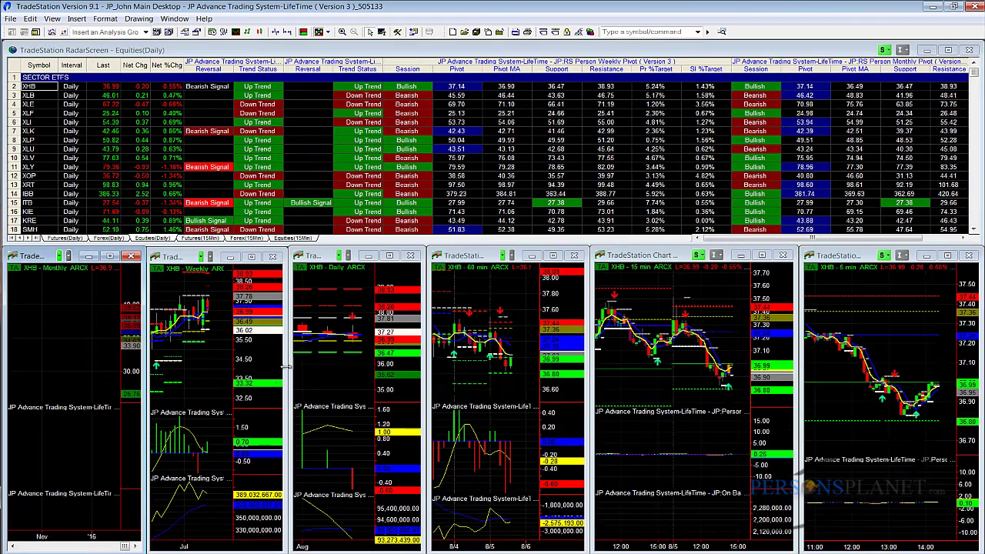
pyautogui.click(354, 281)
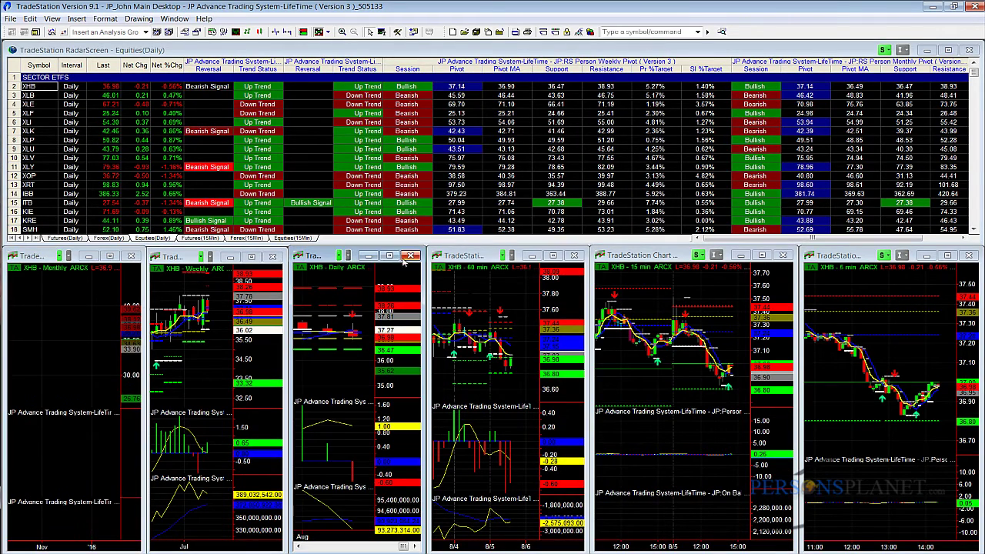
pyautogui.click(389, 257)
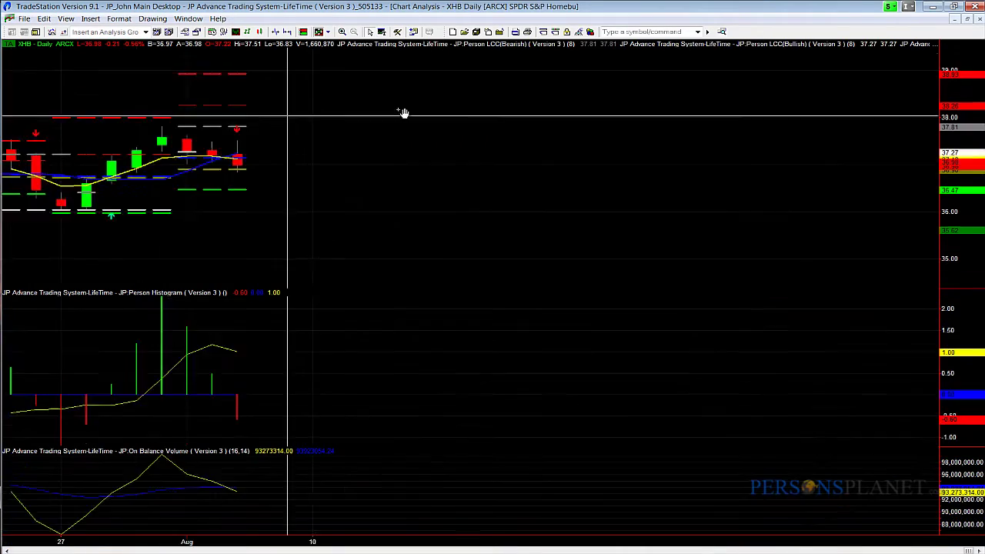
pyautogui.moveTo(755, 107); pyautogui.dragTo(823, 141)
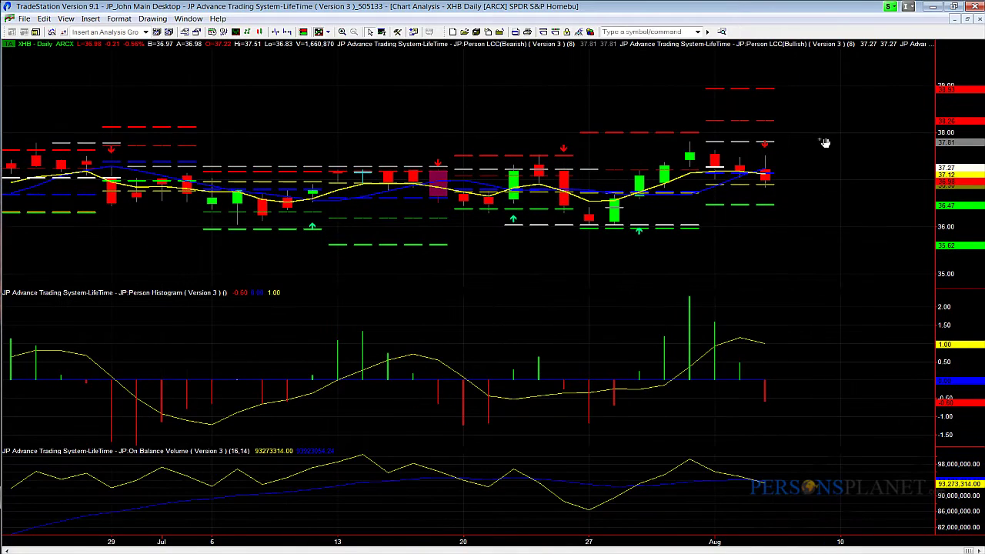
pyautogui.moveTo(385, 124); pyautogui.dragTo(458, 116)
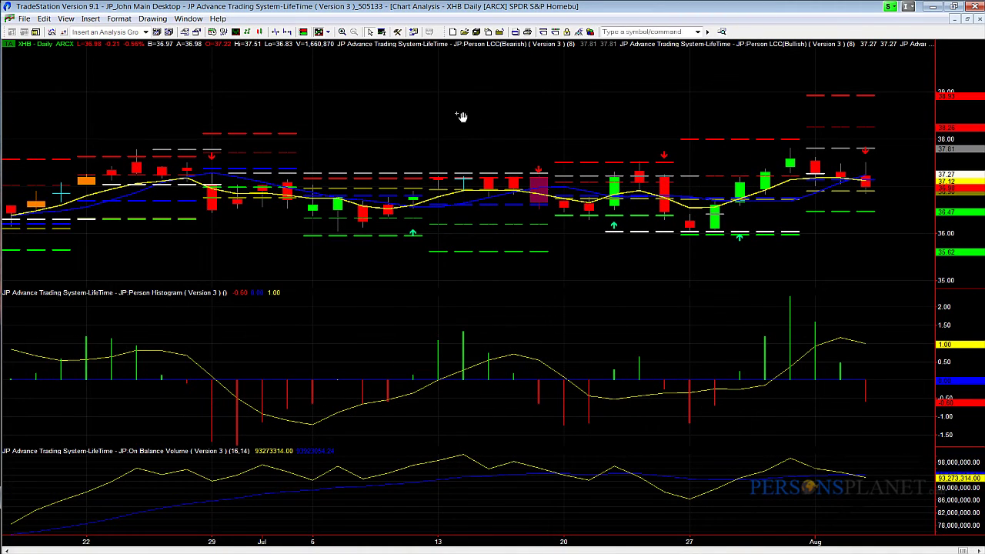
# - Set the Weekly Pivot indicator's status to Off in Format Analysis Techniques, then compress the price scale
pyautogui.rightClick(339, 88)
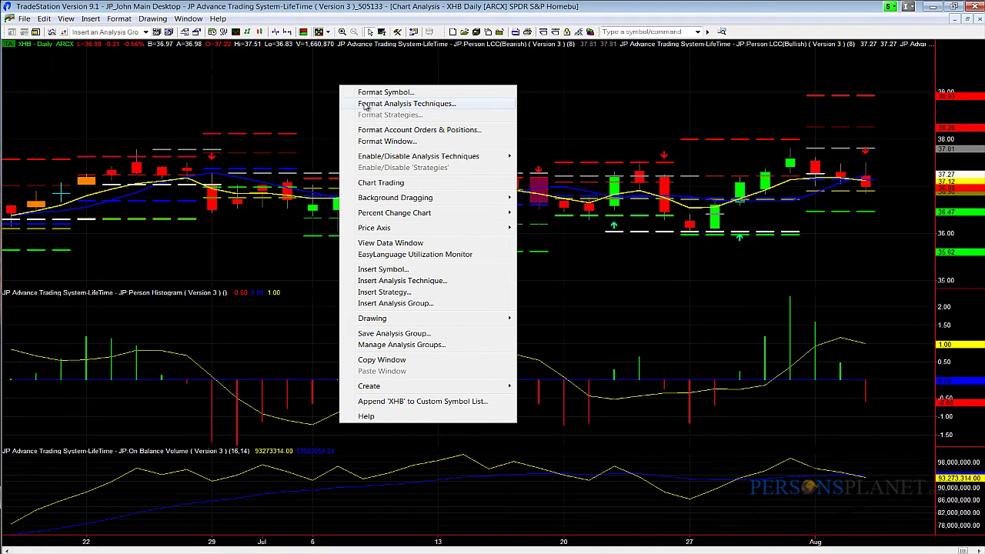
pyautogui.click(366, 105)
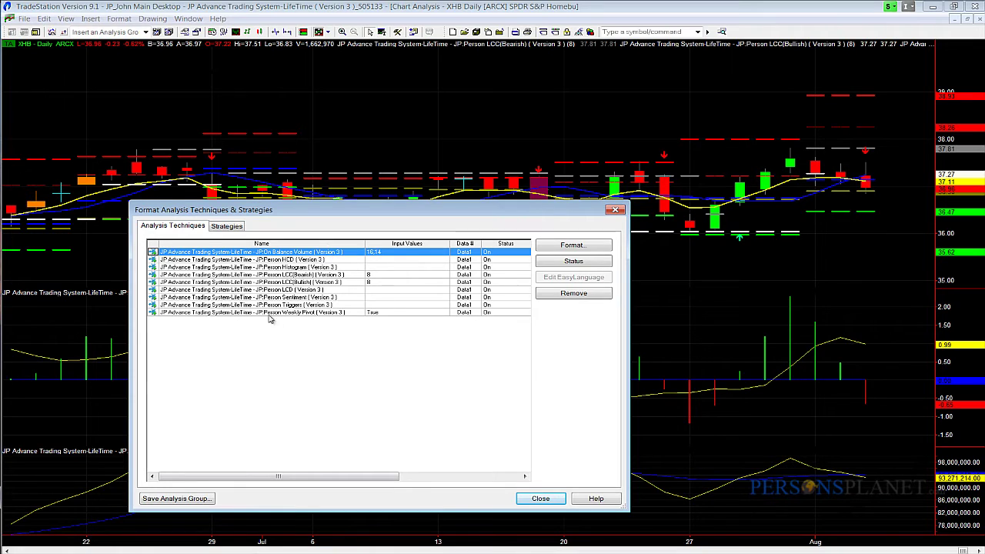
pyautogui.click(175, 312)
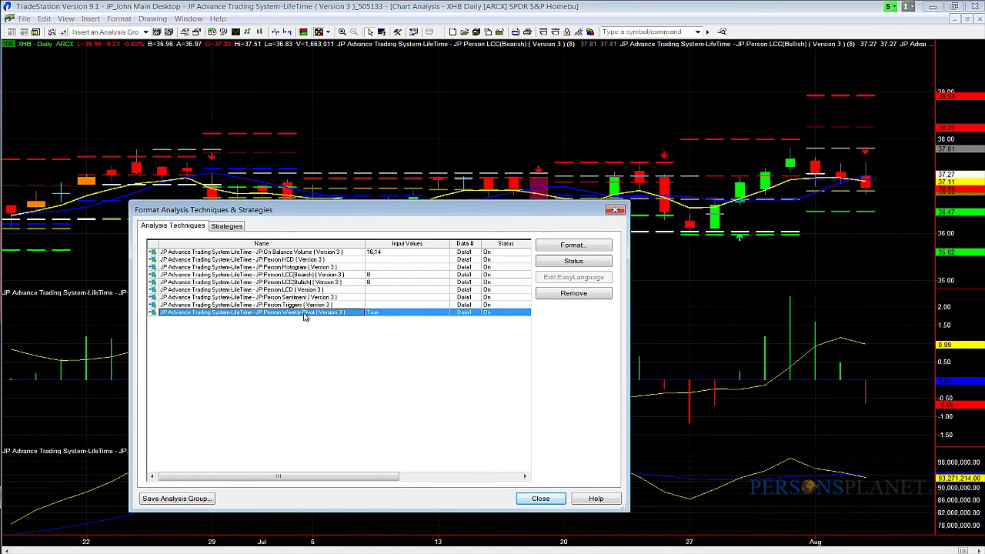
pyautogui.click(504, 314)
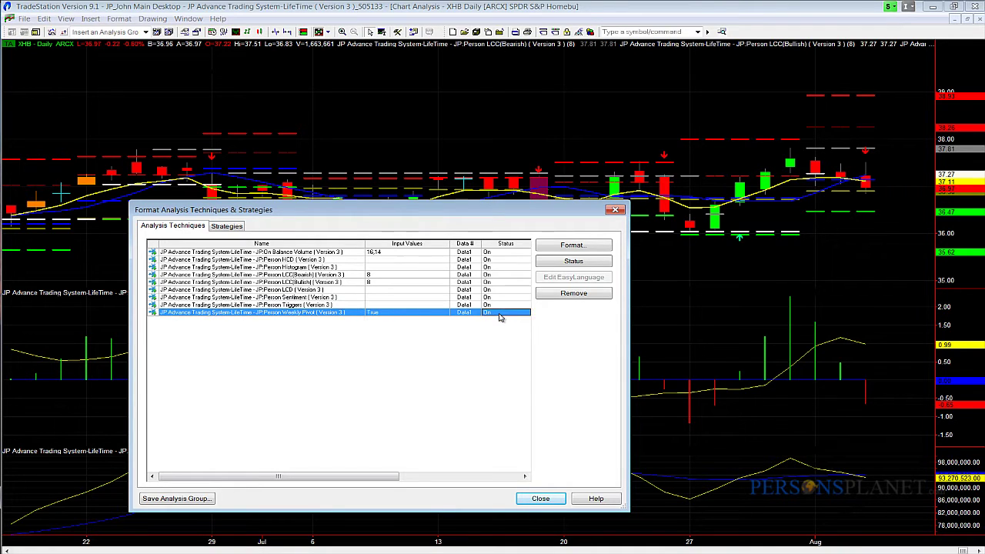
pyautogui.click(573, 262)
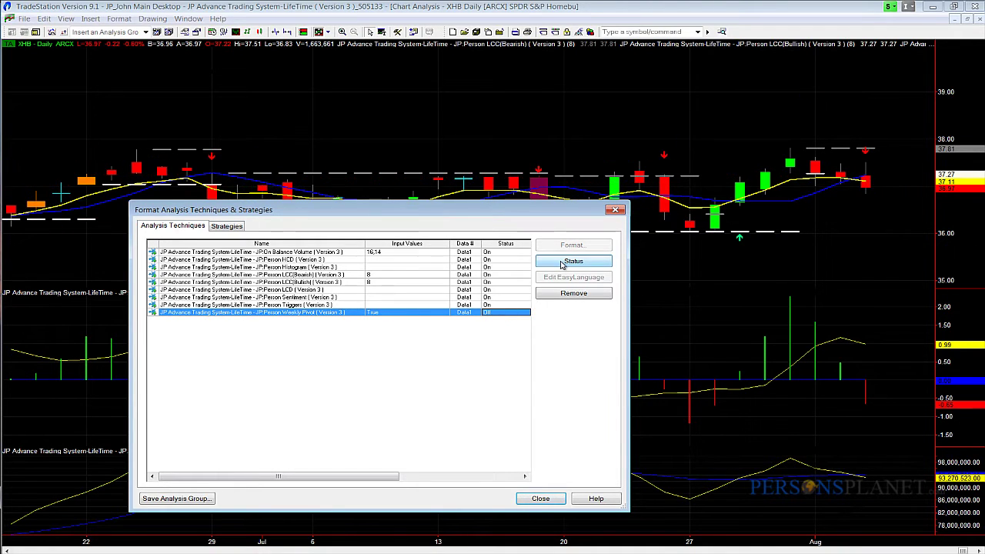
pyautogui.click(540, 499)
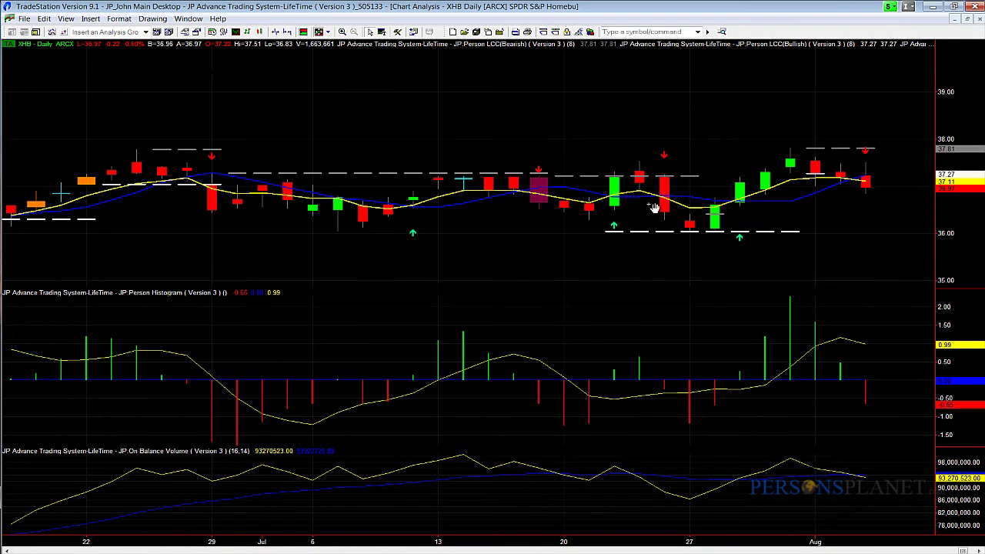
pyautogui.moveTo(957, 212); pyautogui.dragTo(952, 237)
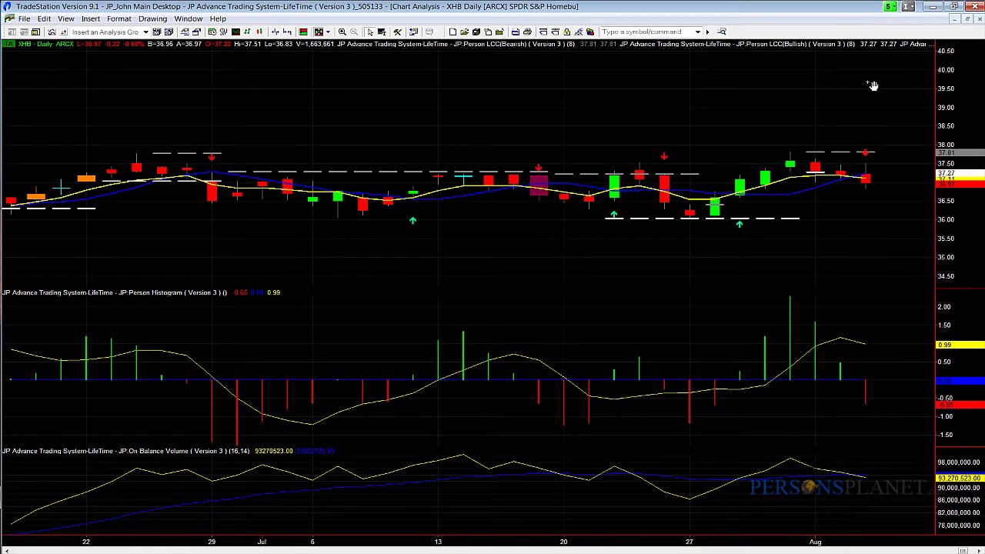
pyautogui.rightClick(515, 90)
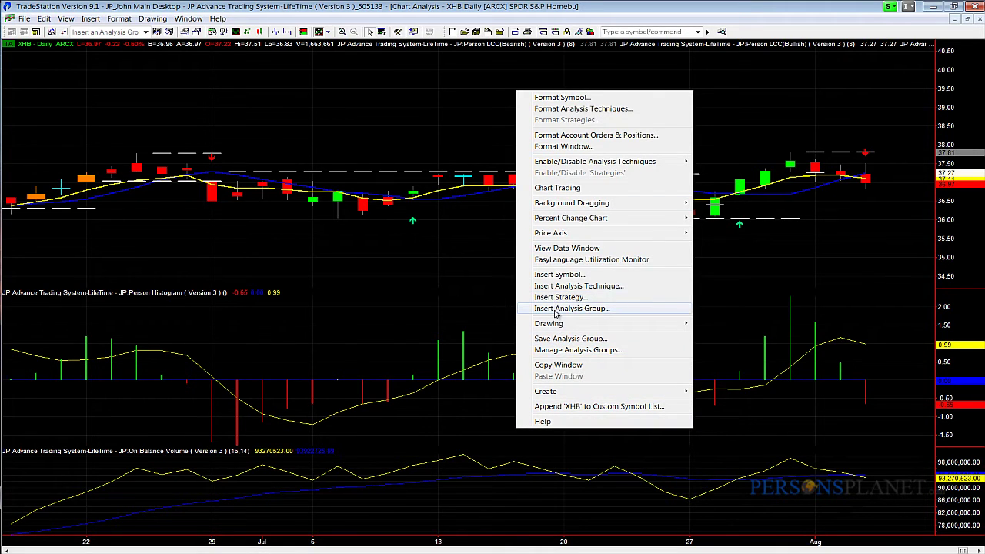
# - Insert Person Pivots Monthly on the Daily chart and stretch the price scale to about 36.00–38.50
pyautogui.click(552, 286)
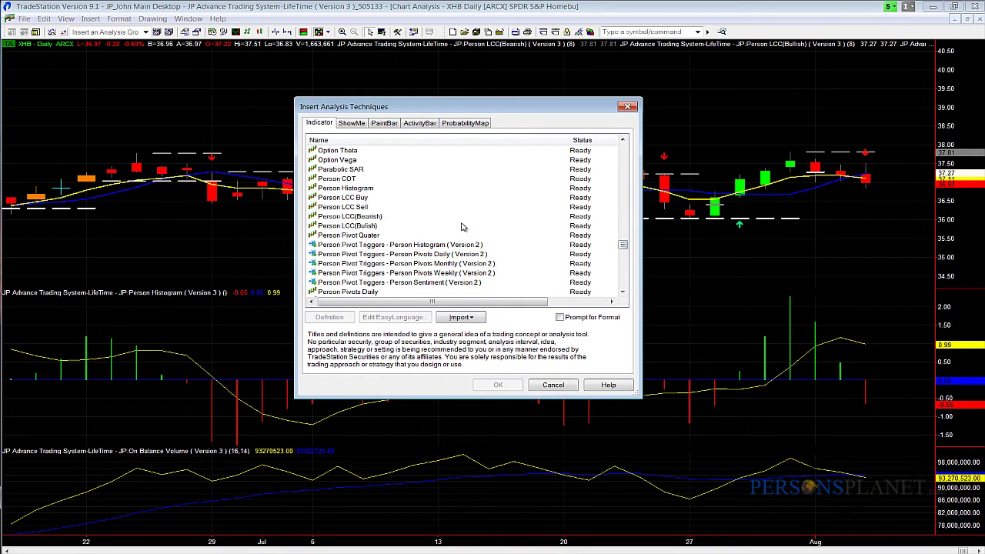
pyautogui.scroll(-3, 461, 226)
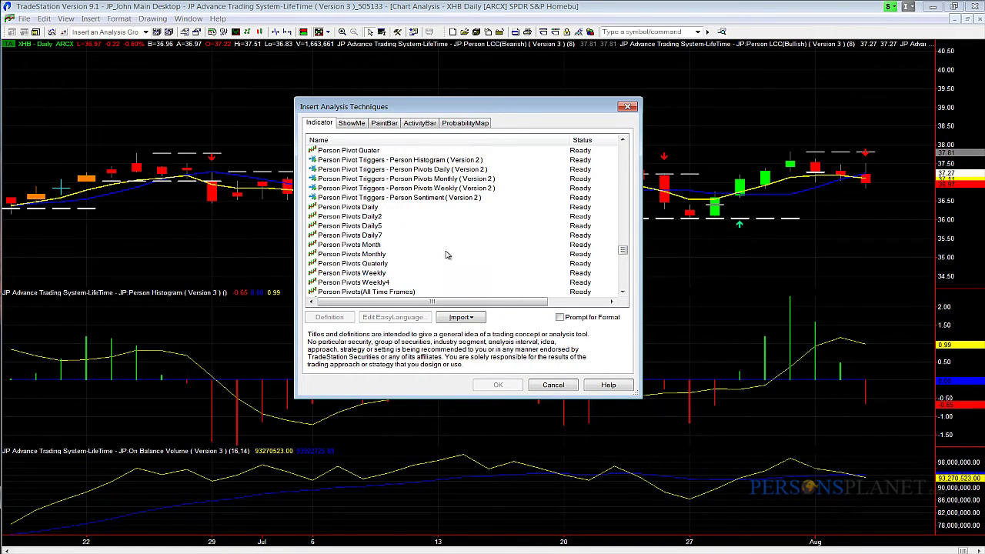
pyautogui.click(344, 255)
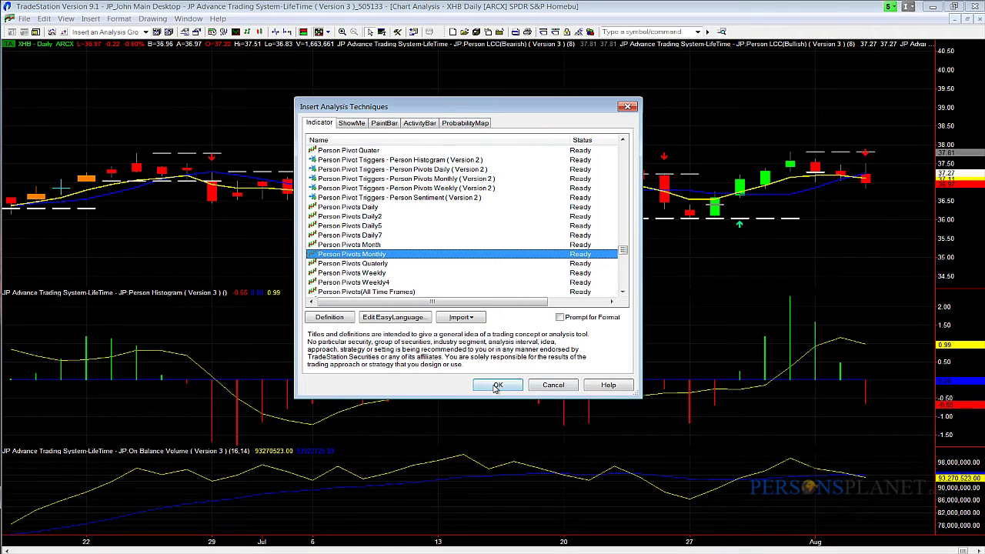
pyautogui.click(498, 384)
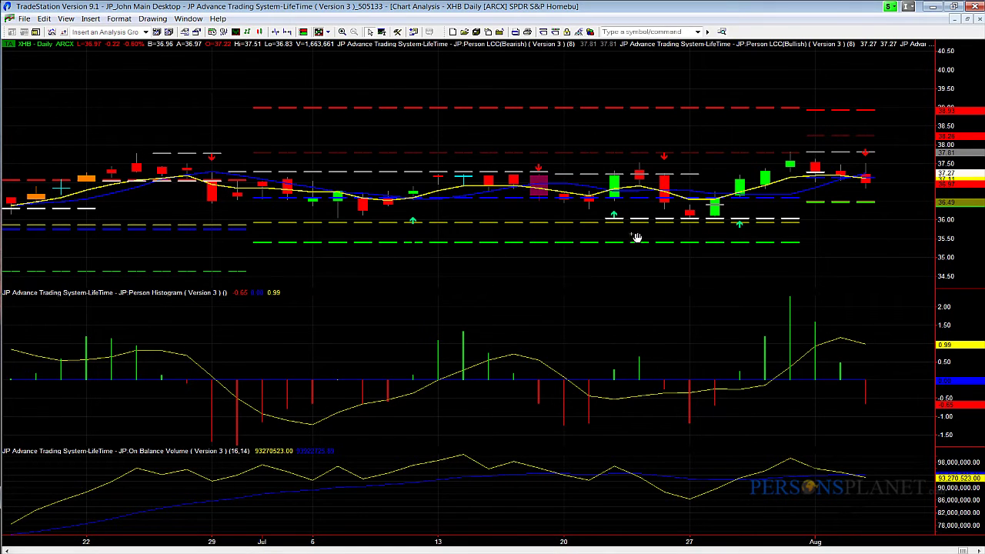
pyautogui.moveTo(961, 252); pyautogui.dragTo(961, 215)
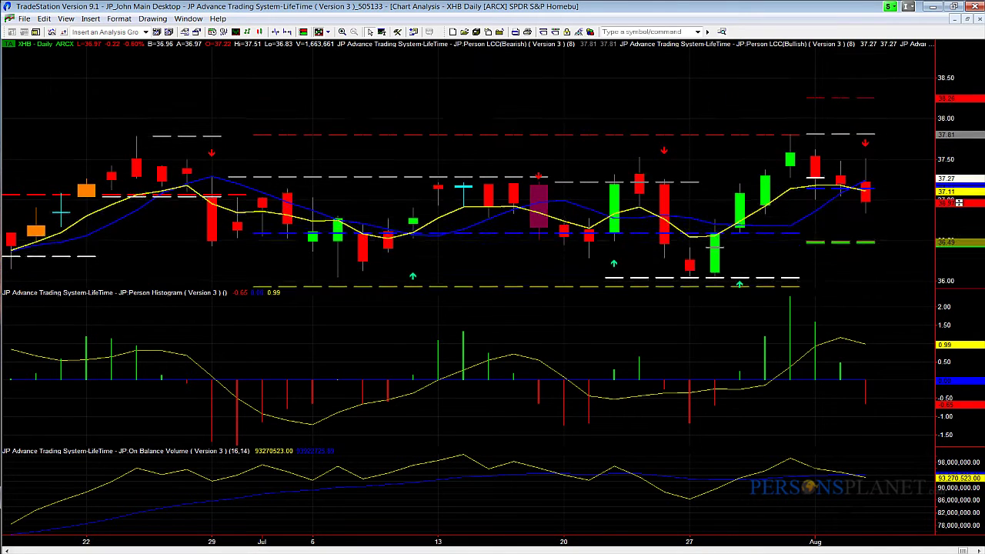
# - Remove the Person Pivots Monthly indicator via Format Analysis Techniques
pyautogui.rightClick(423, 91)
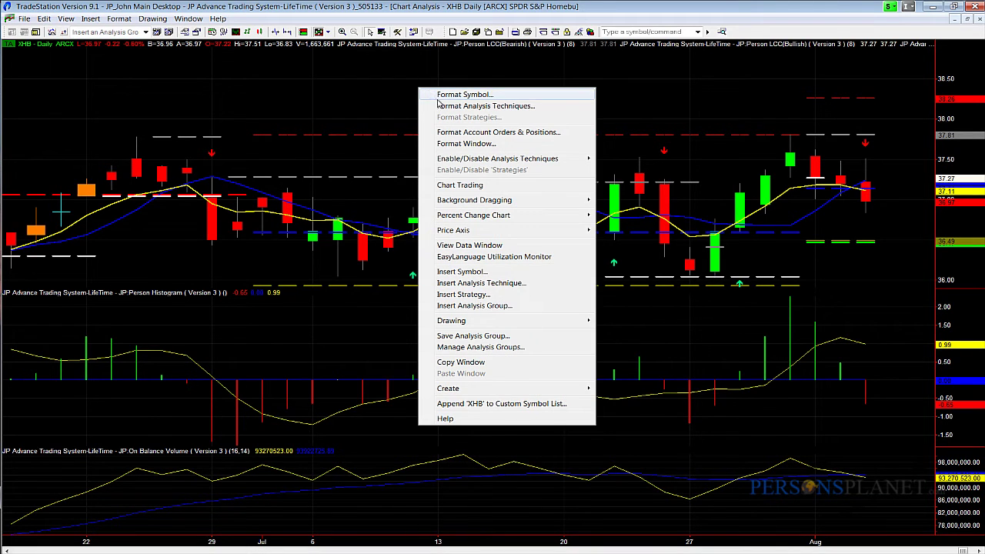
pyautogui.click(444, 107)
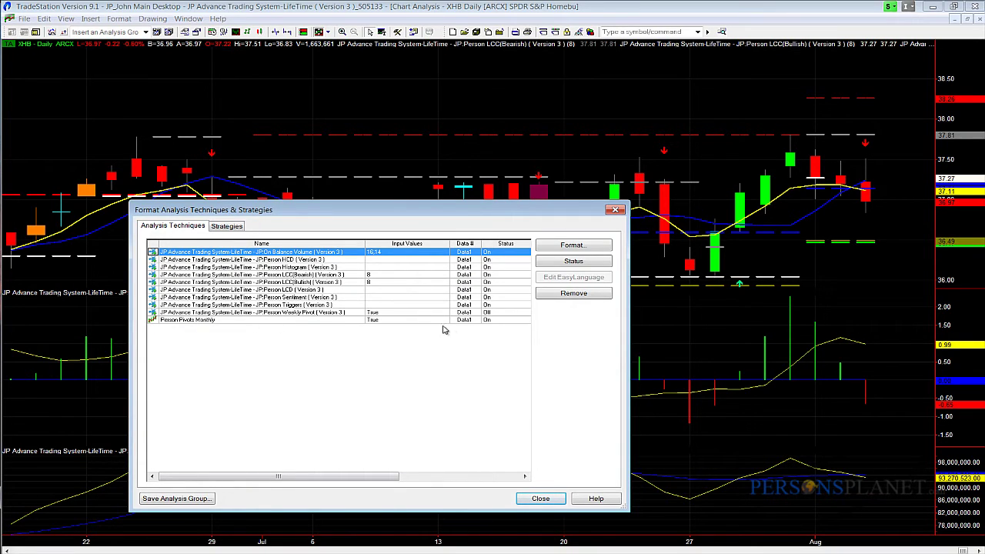
pyautogui.click(498, 319)
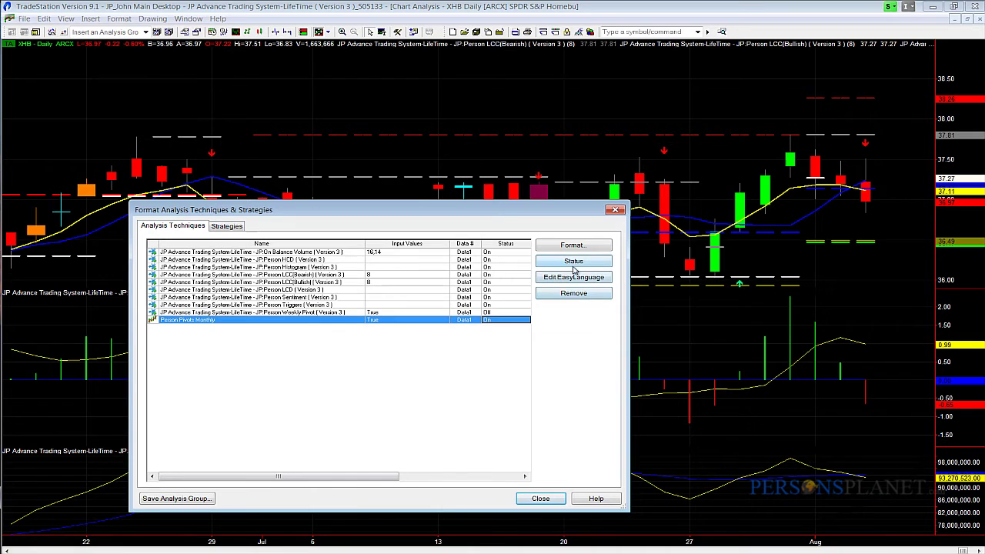
pyautogui.click(573, 296)
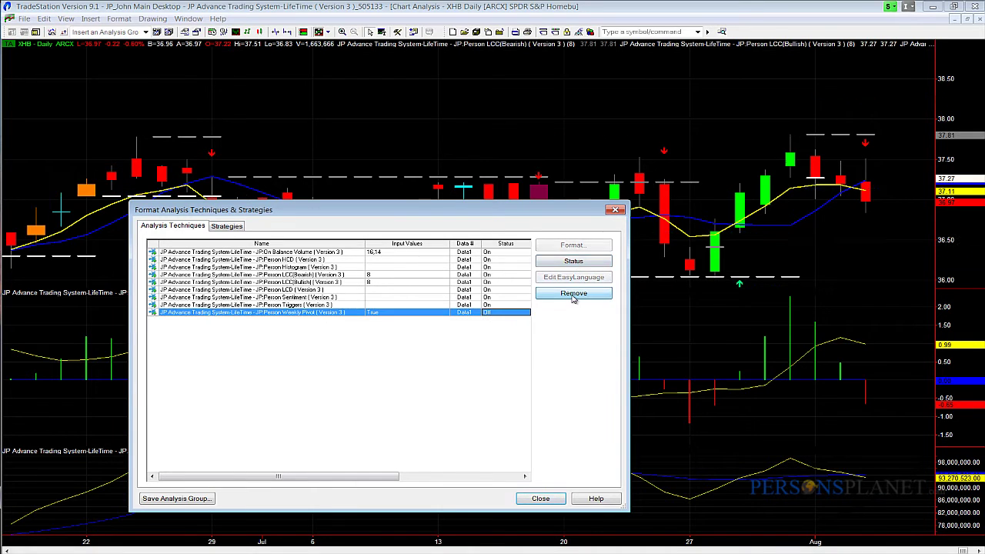
pyautogui.click(539, 499)
# - Insert Person Pivots Weekly on the Daily chart and restore the tiled workspace
pyautogui.rightClick(354, 88)
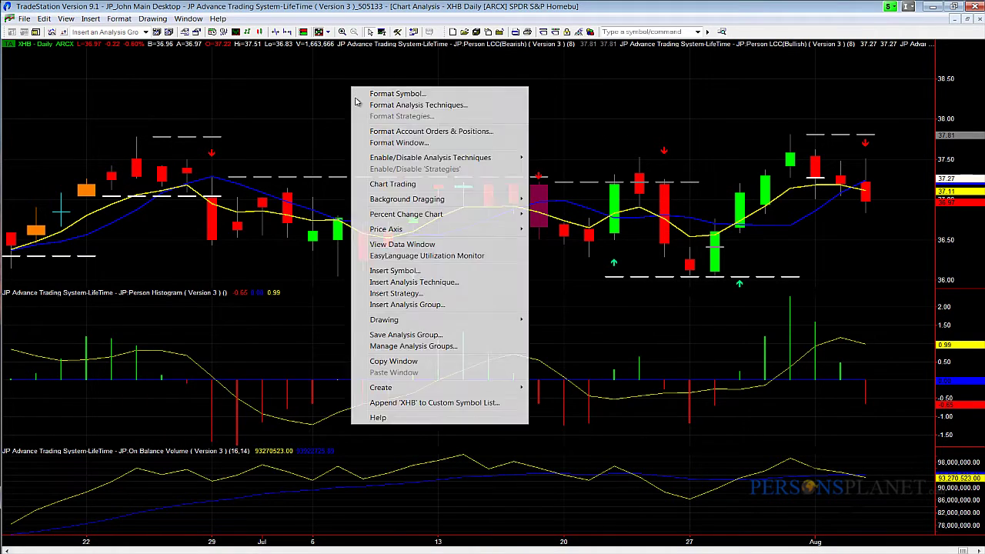
pyautogui.click(393, 283)
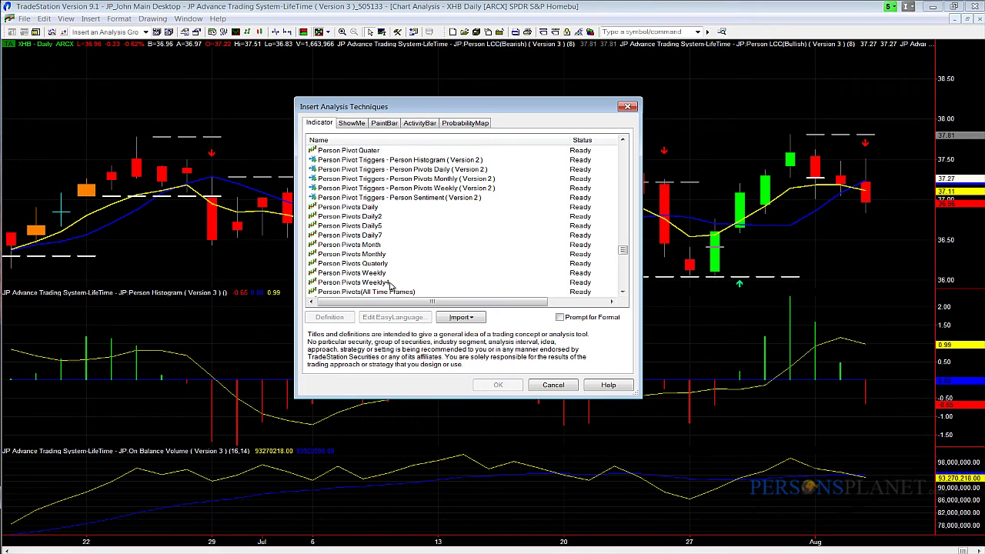
pyautogui.click(354, 274)
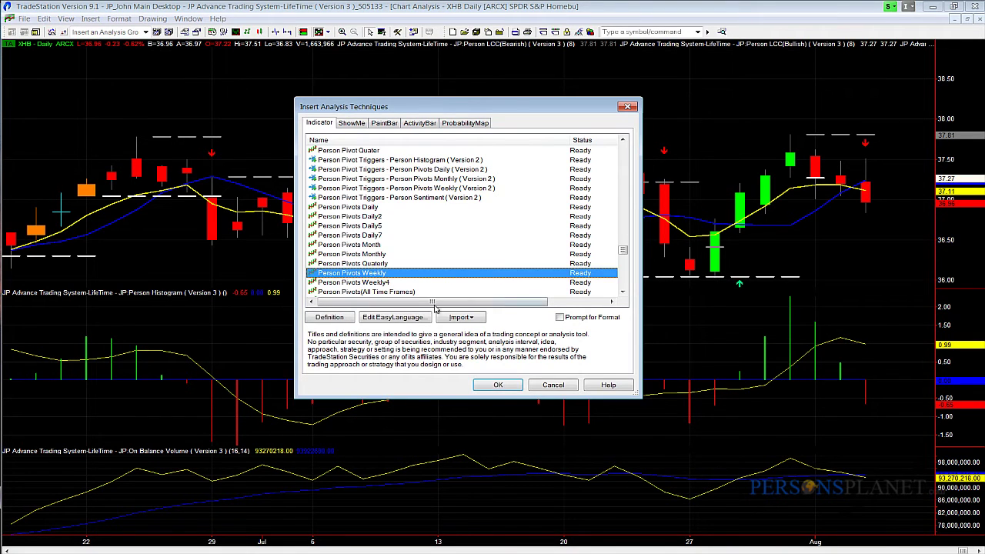
pyautogui.click(501, 384)
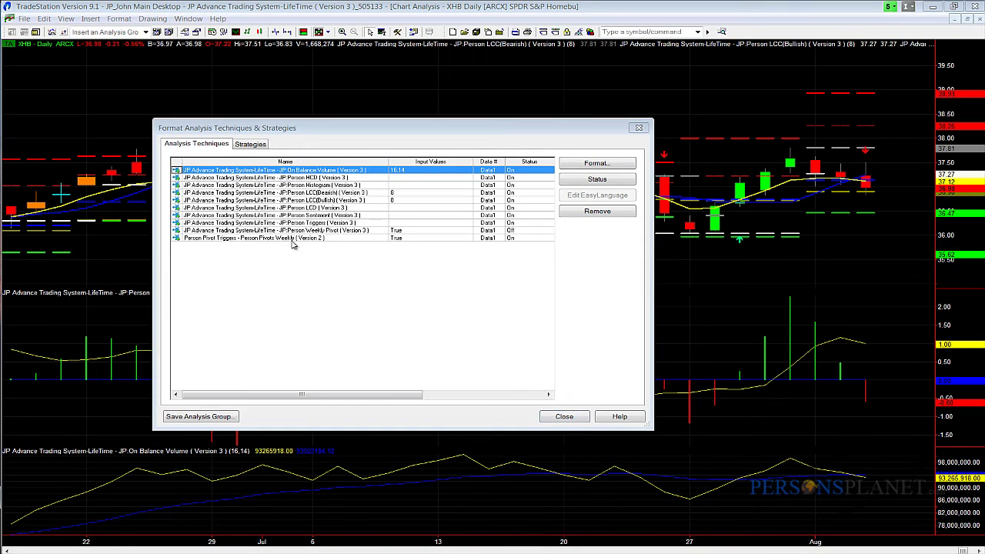
pyautogui.click(194, 238)
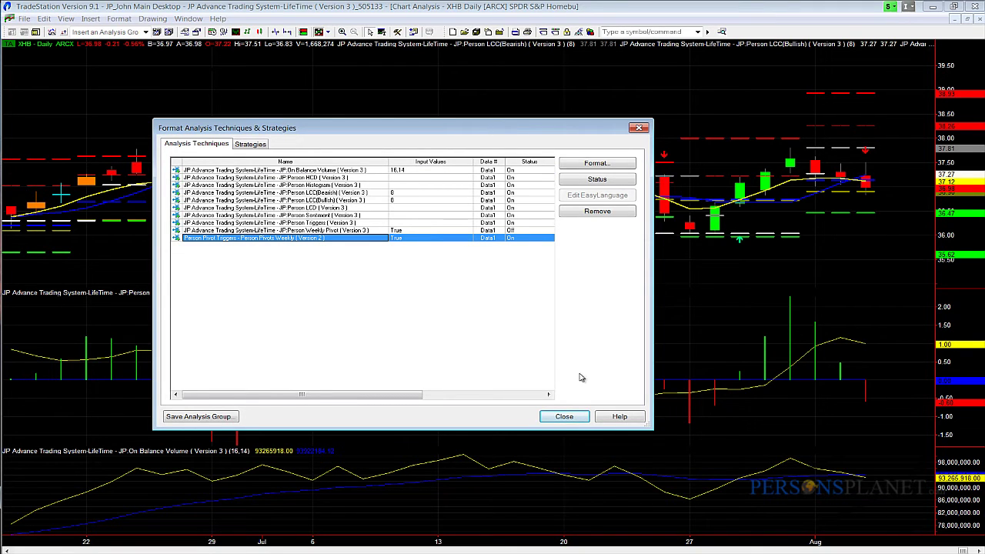
pyautogui.click(574, 418)
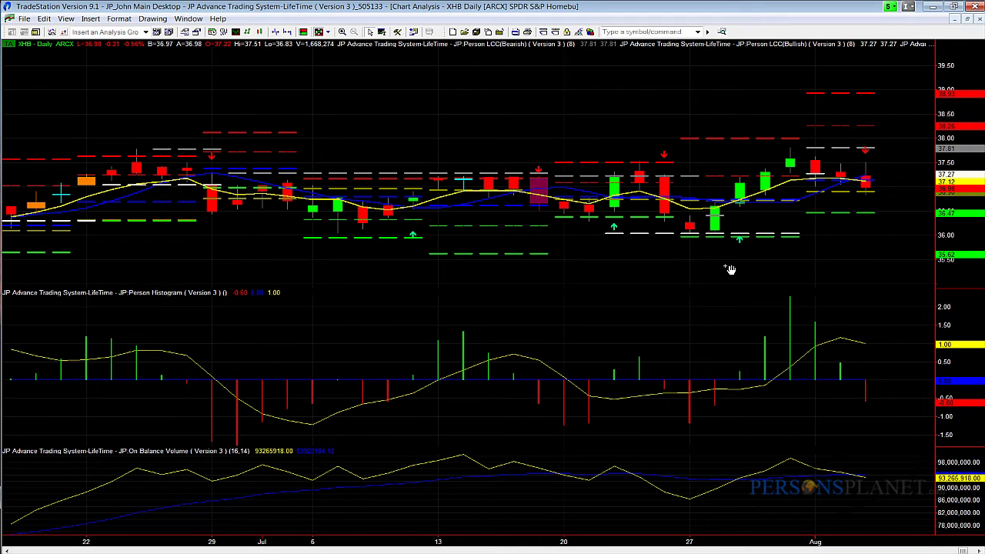
pyautogui.click(969, 20)
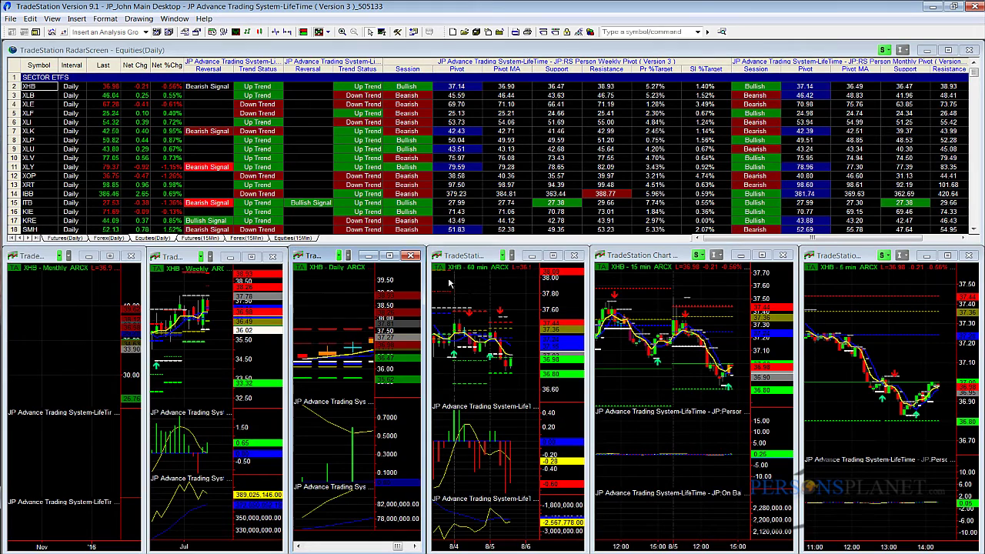